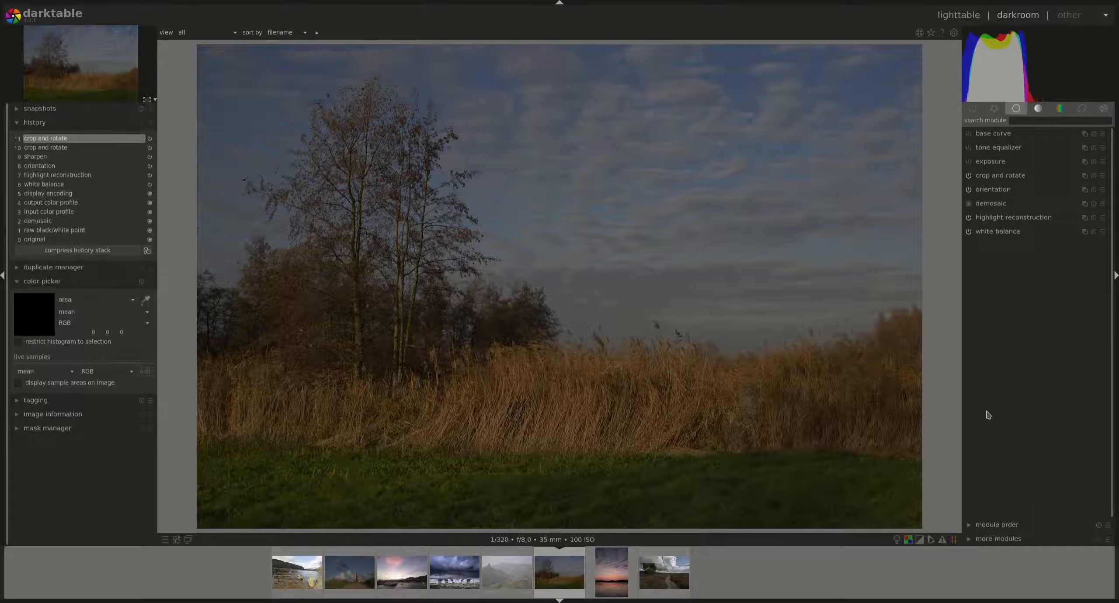
Step: Add the contrast brightness saturation module from the additional modules to the active group and expand its settings
{"action": "mouse_move", "coordinate": [1007, 92]}
{"action": "left_click", "coordinate": [979, 540]}
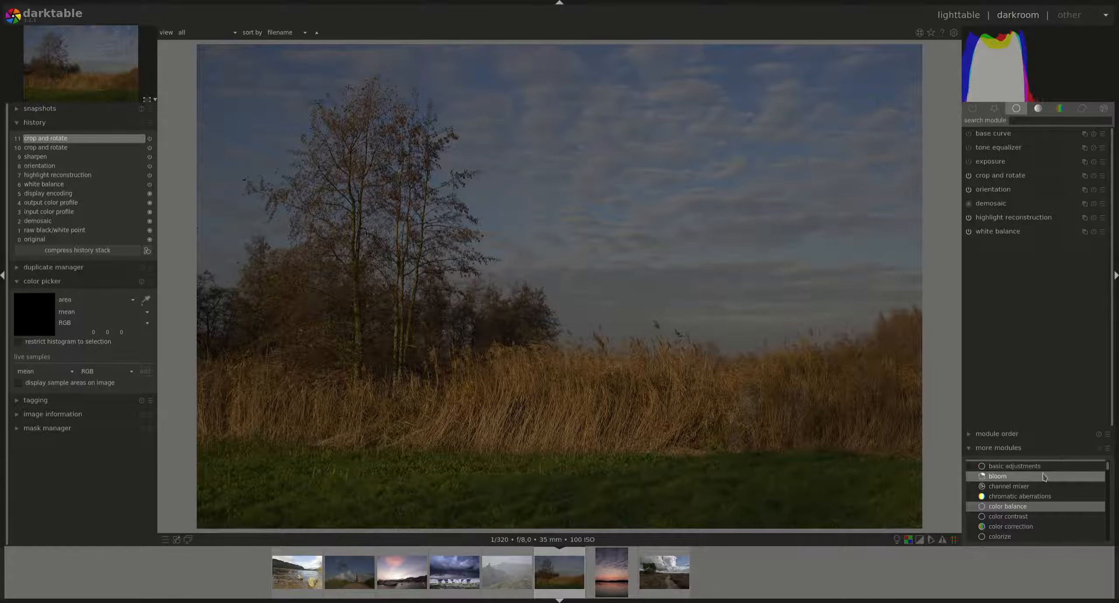
{"action": "scroll", "coordinate": [1061, 495], "scroll_direction": "down", "scroll_amount": 4}
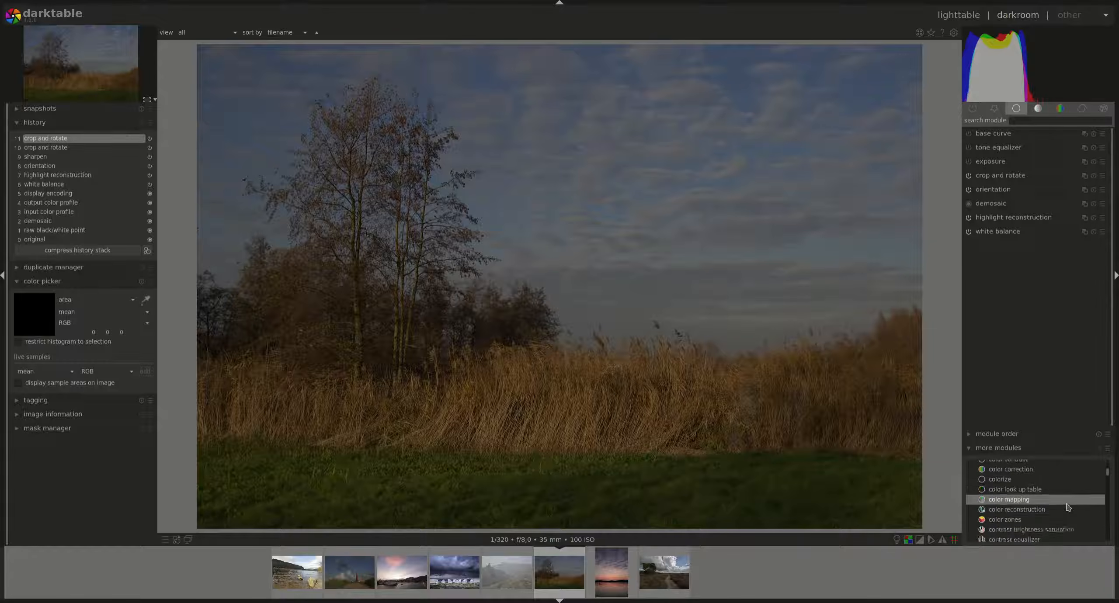
{"action": "scroll", "coordinate": [1068, 506], "scroll_direction": "down", "scroll_amount": 1}
{"action": "left_click", "coordinate": [974, 516]}
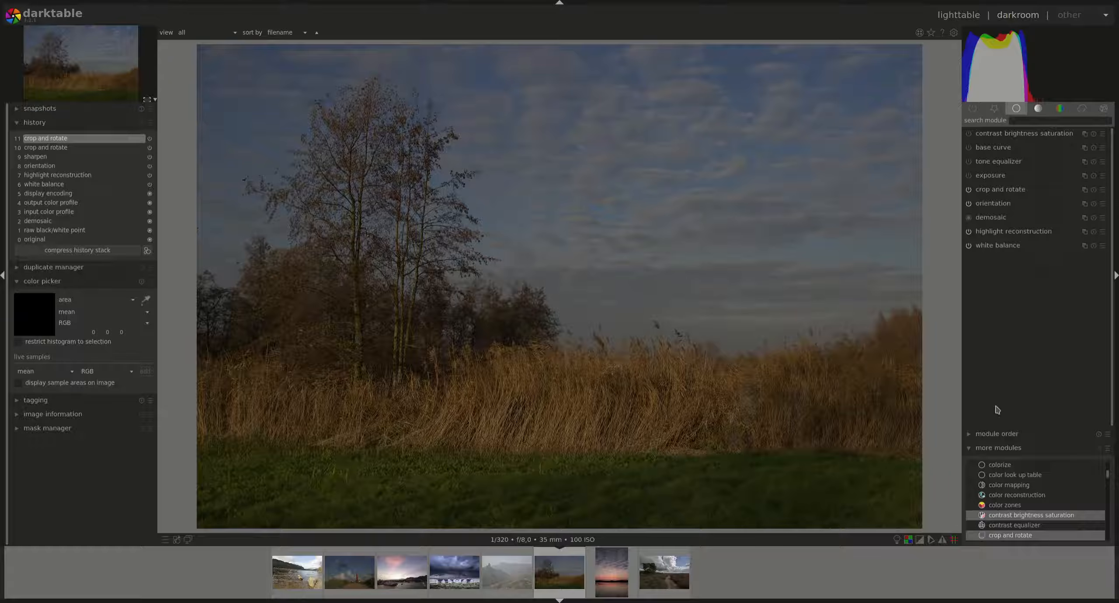
{"action": "left_click", "coordinate": [992, 450]}
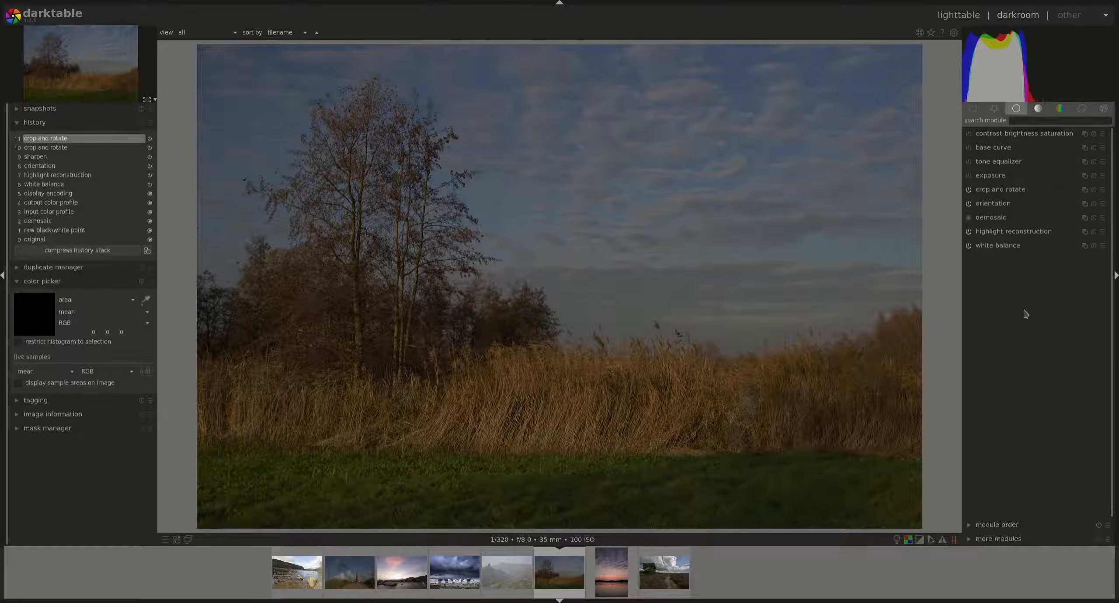
{"action": "left_click", "coordinate": [1020, 139]}
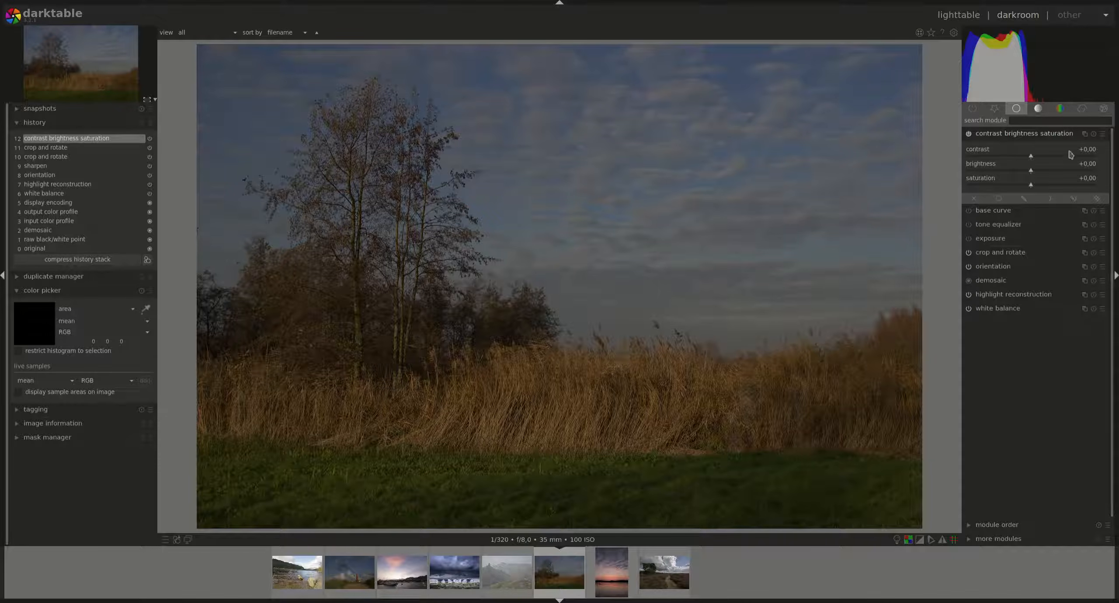
Step: Try a contrast of -0.62 on the landscape photo and reset the contrast to its default
{"action": "mouse_move", "coordinate": [1021, 65]}
{"action": "left_click_drag", "start_coordinate": [1032, 159], "coordinate": [991, 161]}
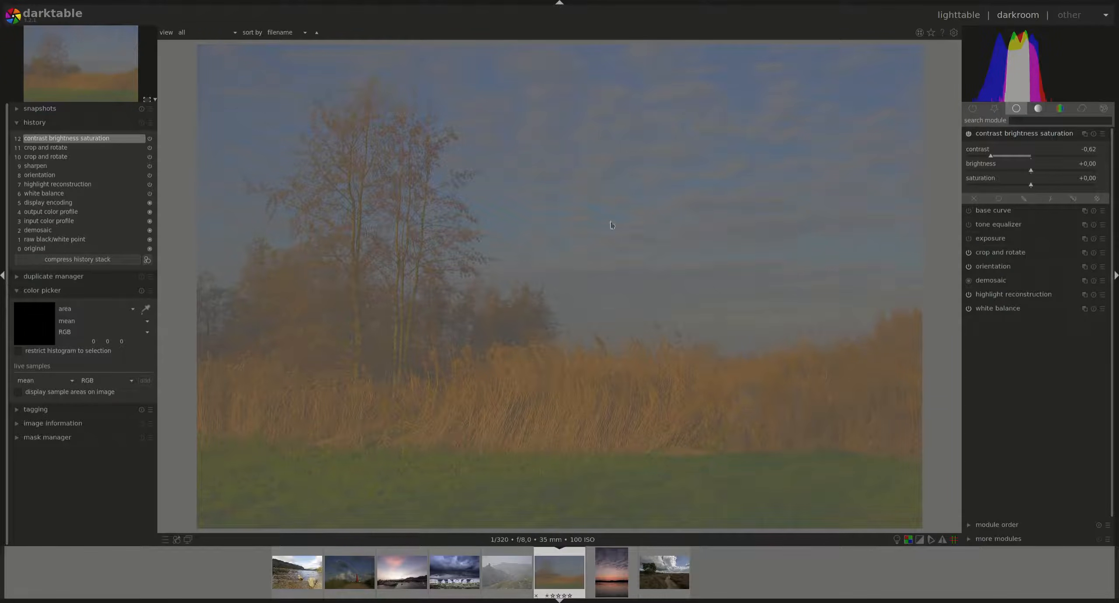
{"action": "double_click", "coordinate": [1089, 154]}
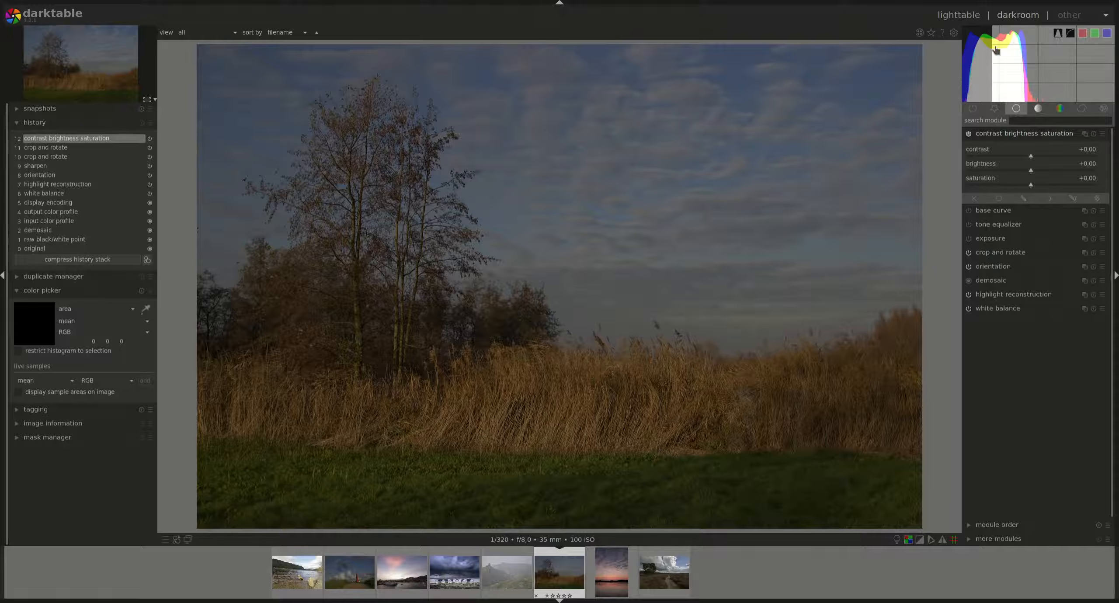
Step: Try raising the brightness to +0.24 and lowering it below zero, and reset the brightness to its default
{"action": "left_click_drag", "start_coordinate": [1031, 171], "coordinate": [1046, 170]}
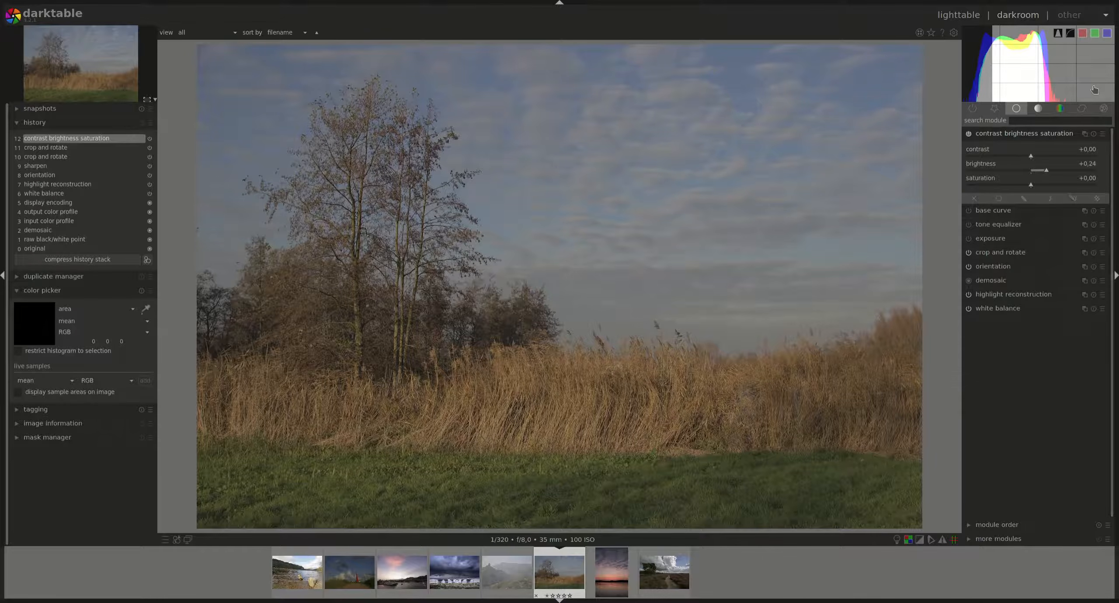
{"action": "left_click_drag", "start_coordinate": [1045, 171], "coordinate": [1012, 173]}
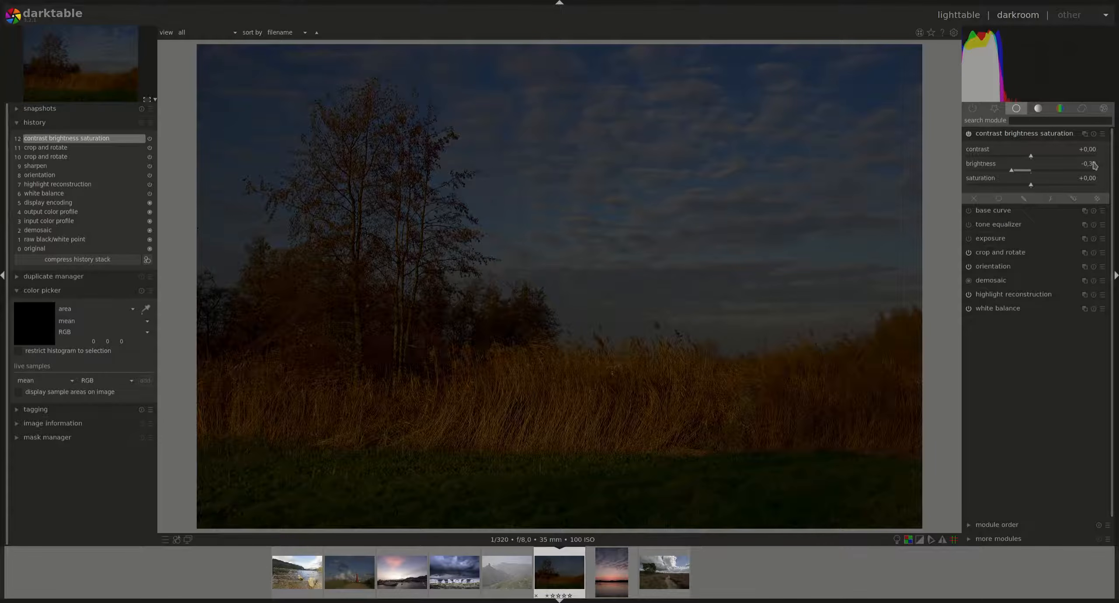
{"action": "double_click", "coordinate": [1094, 165]}
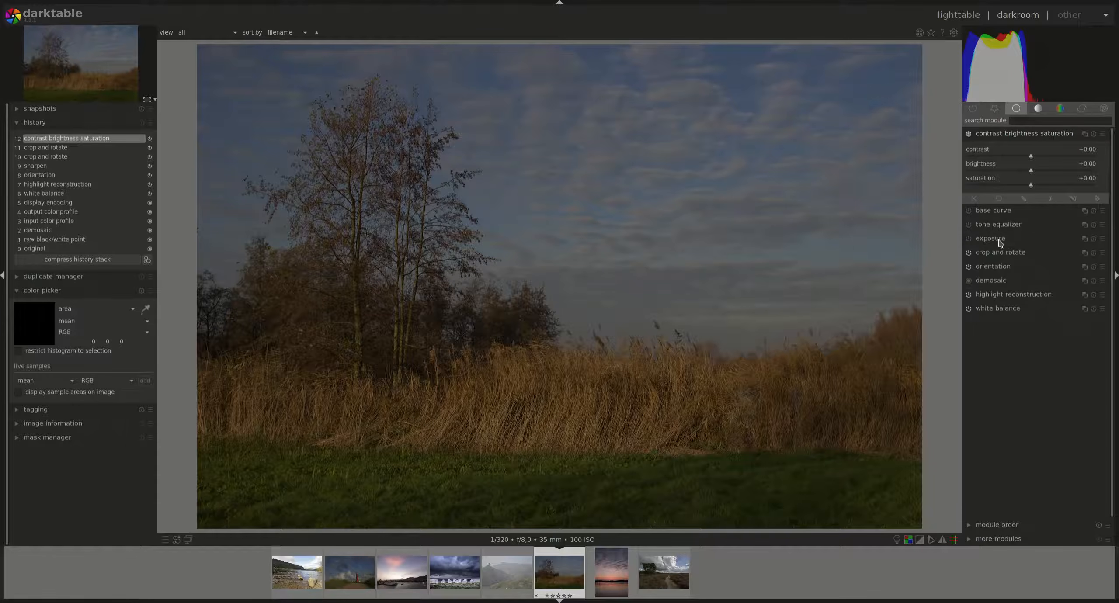
{"action": "left_click", "coordinate": [1000, 243]}
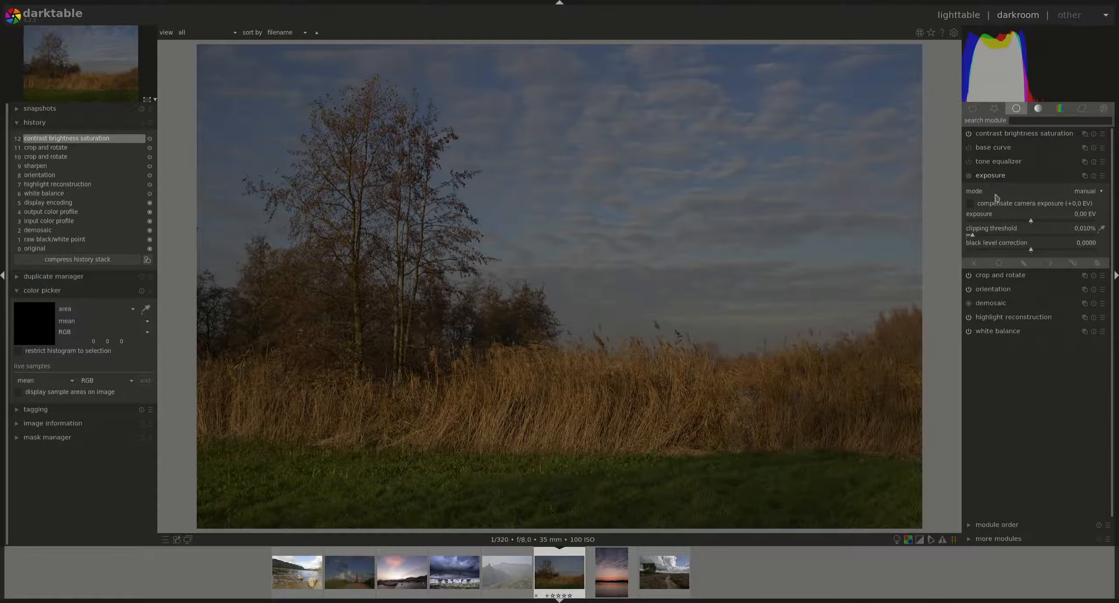
{"action": "left_click", "coordinate": [996, 179]}
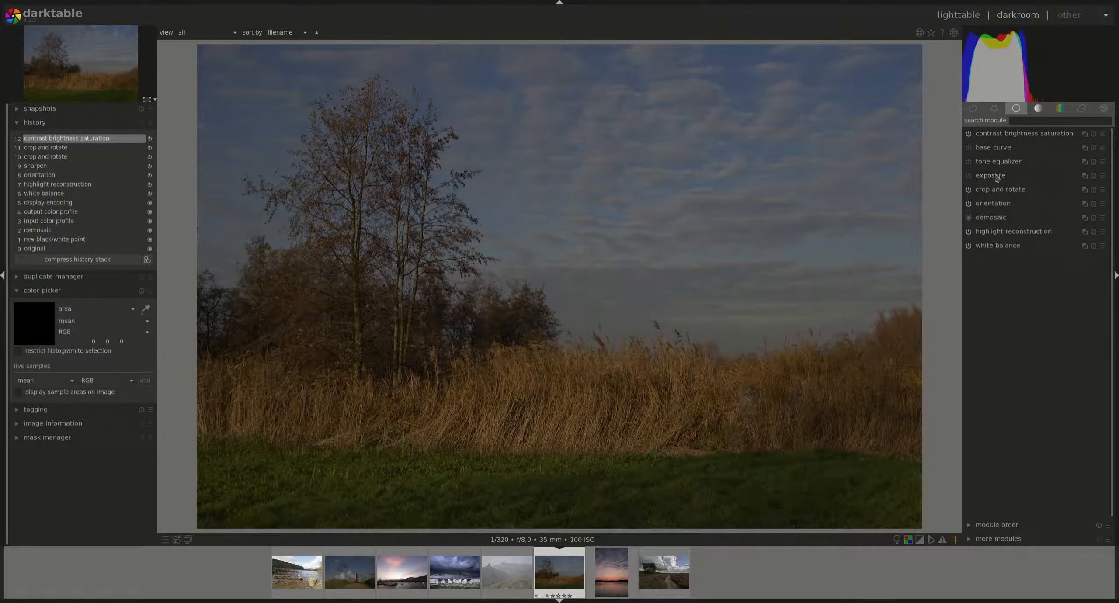
{"action": "left_click", "coordinate": [998, 149]}
{"action": "left_click", "coordinate": [996, 151]}
{"action": "left_click", "coordinate": [999, 135]}
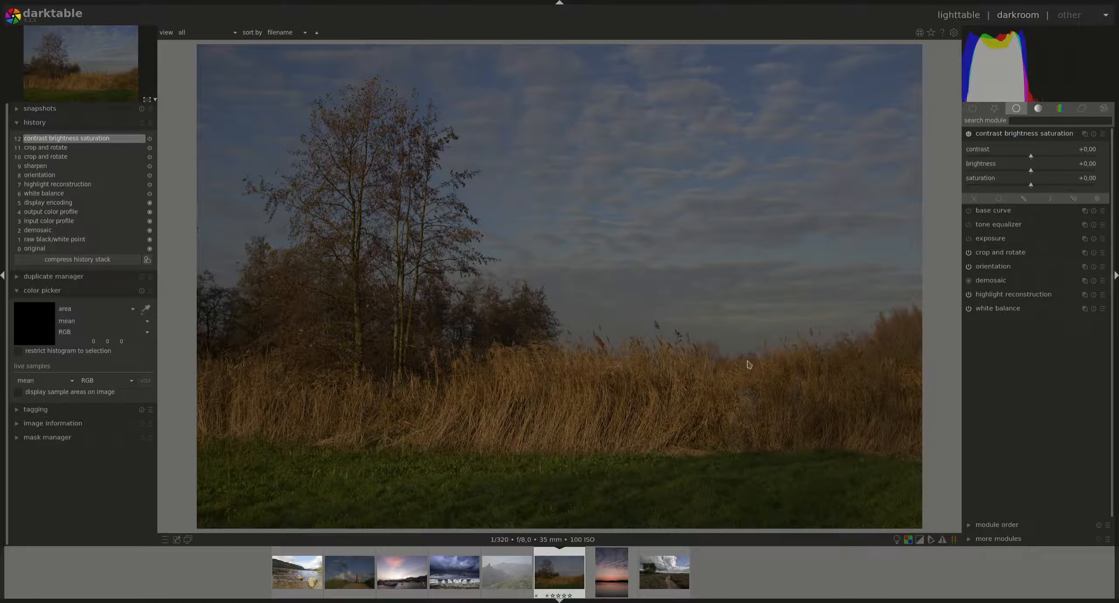
Step: Try saturation values of +0.66, -0.54 and lower on the photo, and reset the saturation to its default
{"action": "left_click", "coordinate": [1032, 187]}
{"action": "left_click_drag", "start_coordinate": [1032, 187], "coordinate": [1075, 184]}
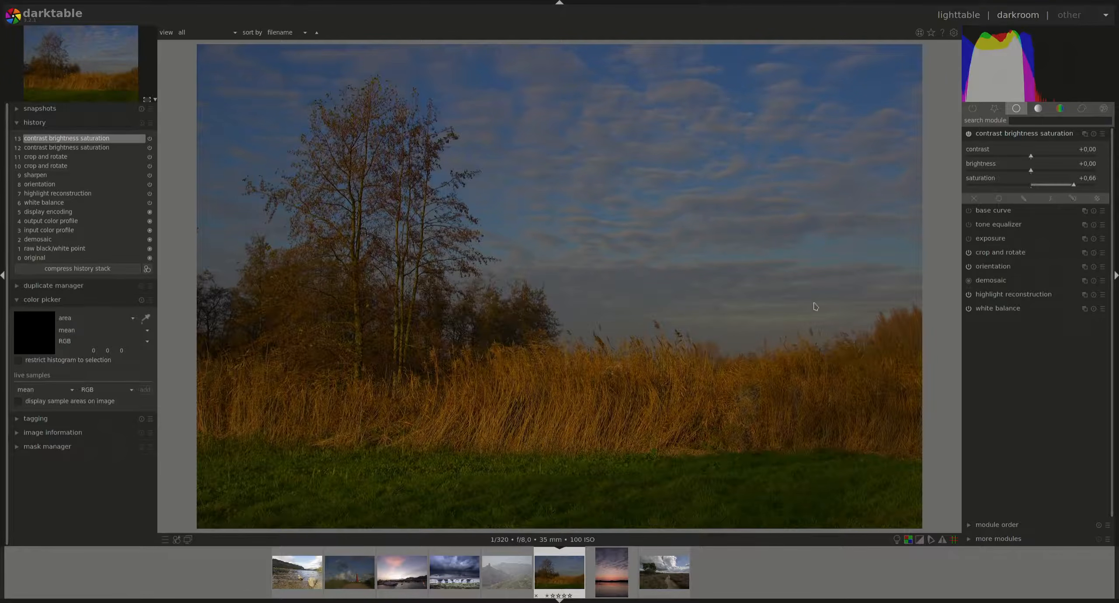
{"action": "left_click_drag", "start_coordinate": [1073, 185], "coordinate": [996, 187]}
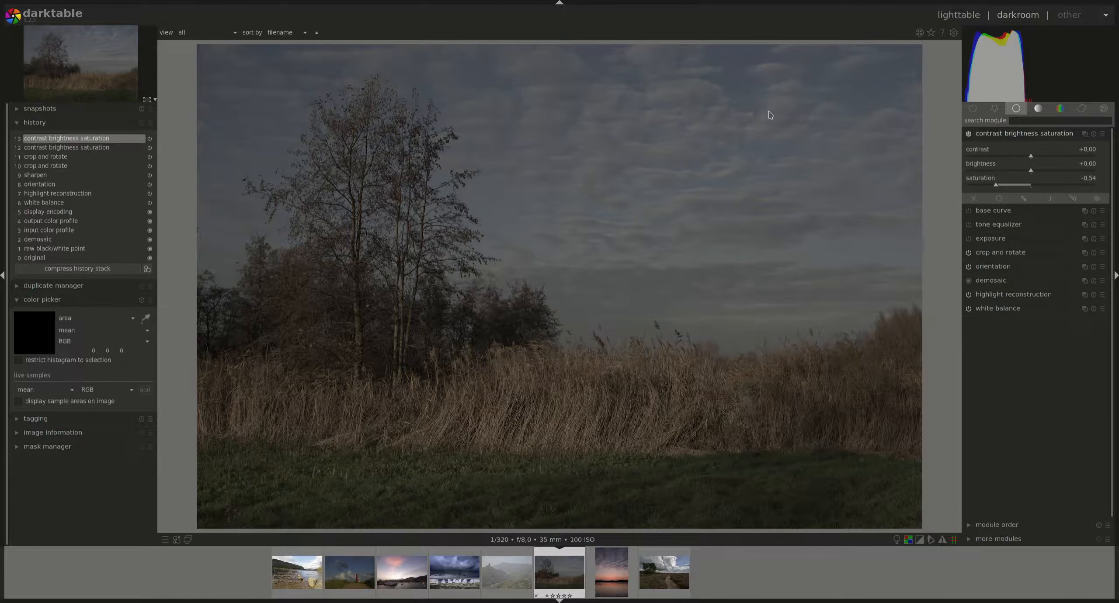
{"action": "left_click_drag", "start_coordinate": [1001, 188], "coordinate": [953, 185]}
{"action": "left_click", "coordinate": [1092, 183]}
{"action": "double_click", "coordinate": [1092, 179]}
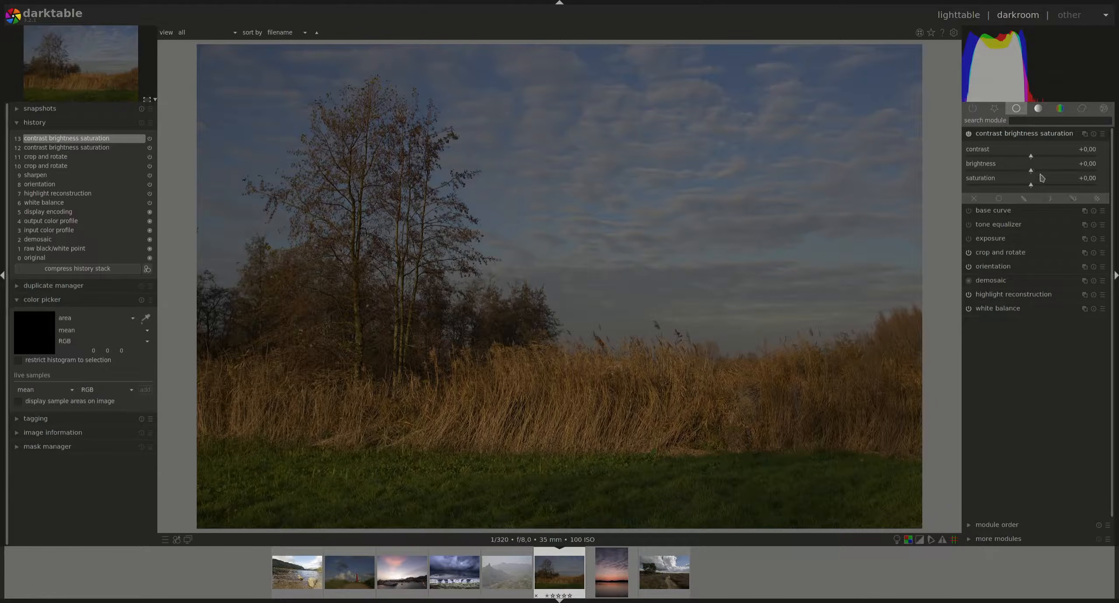
Step: Set the contrast to about +0.39, the brightness to about +0.53 and the saturation to about +0.35
{"action": "left_click_drag", "start_coordinate": [1032, 174], "coordinate": [1066, 174]}
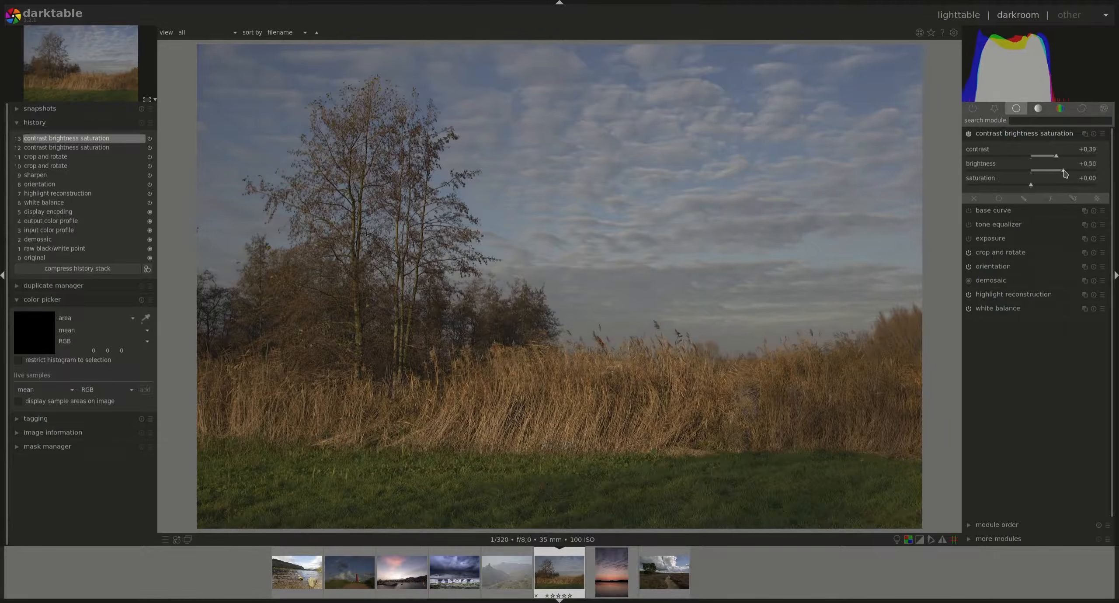
{"action": "left_click_drag", "start_coordinate": [1031, 185], "coordinate": [1054, 186]}
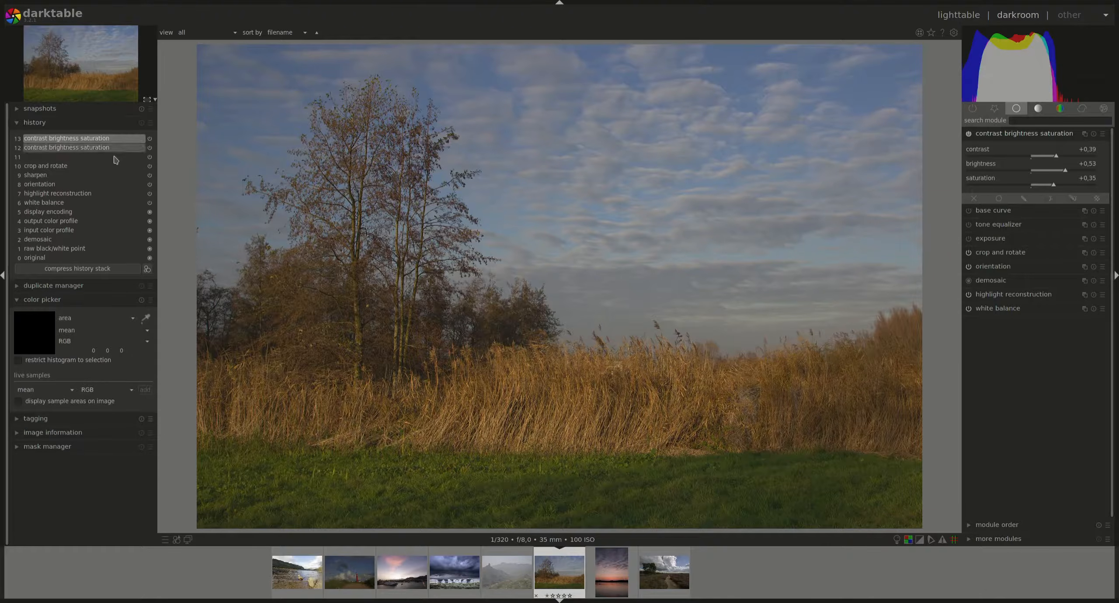
Step: Take a snapshot of the photo at history entry 11, crop and rotate, and return to the latest contrast brightness saturation entry
{"action": "left_click", "coordinate": [40, 108]}
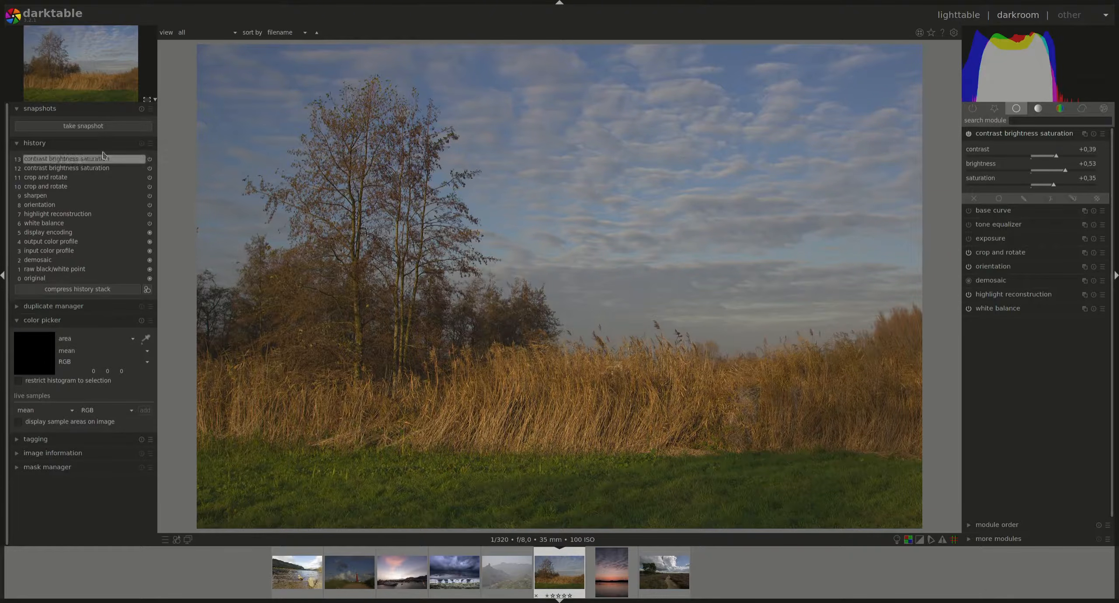
{"action": "left_click", "coordinate": [32, 178]}
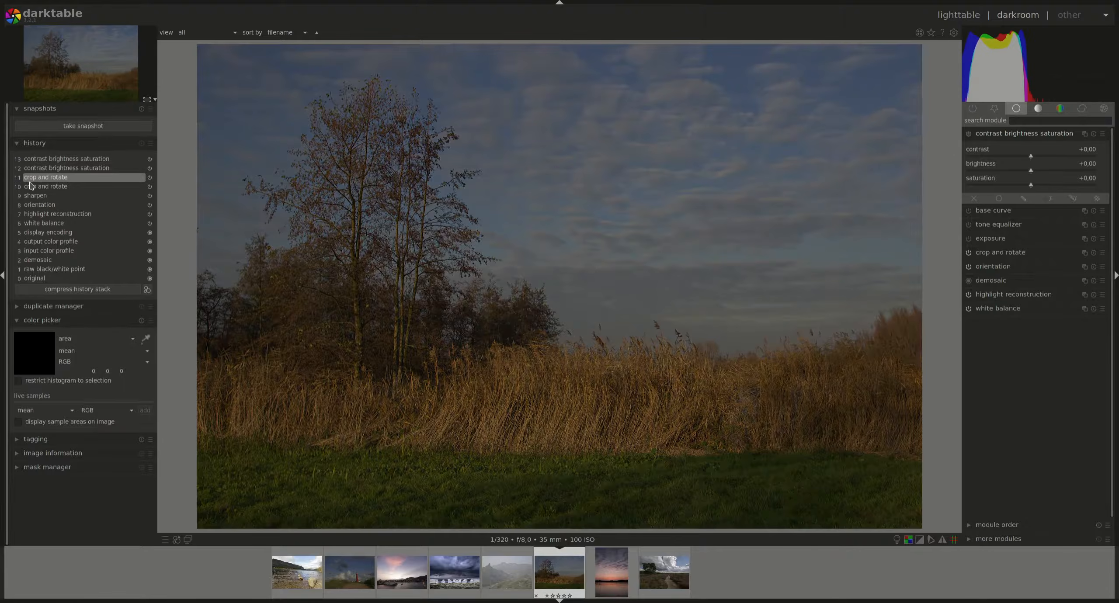
{"action": "left_click", "coordinate": [97, 127]}
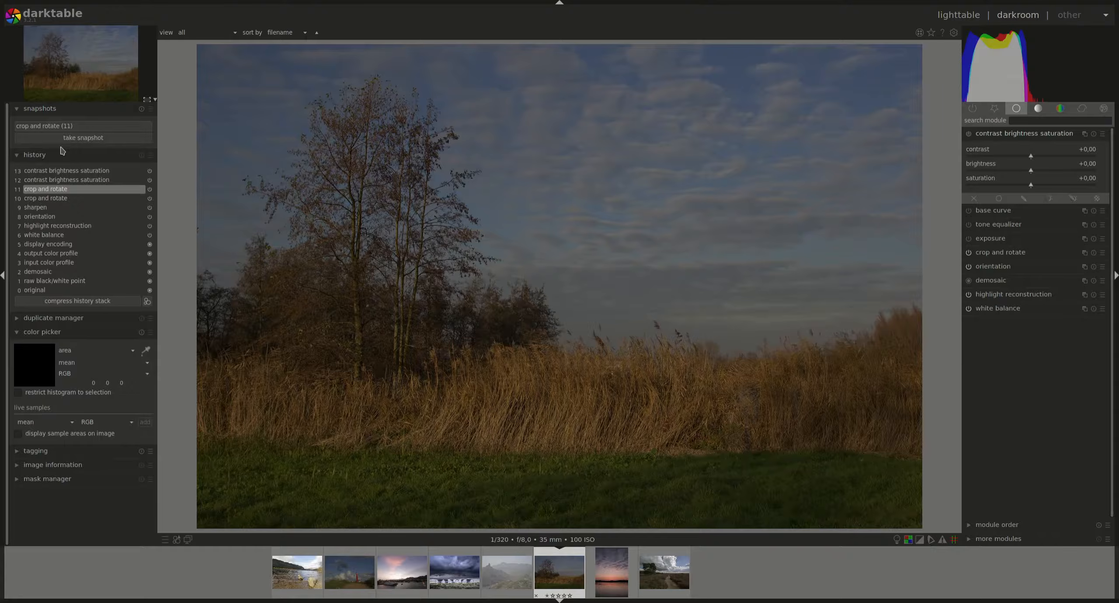
{"action": "left_click", "coordinate": [40, 171]}
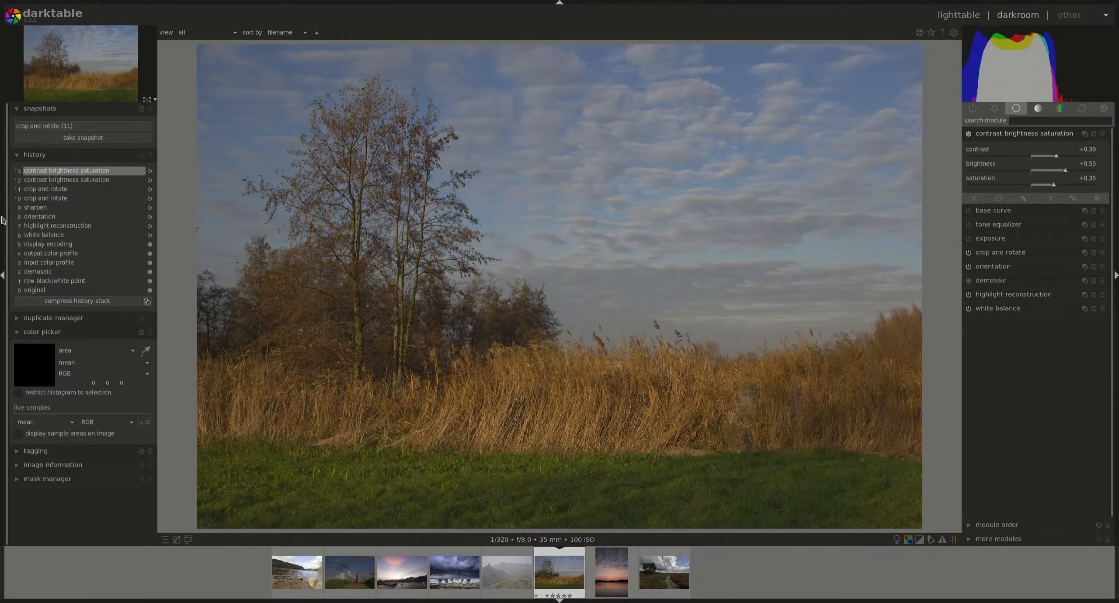
Step: Compare the edited photo with the crop and rotate snapshot, rotating the split line to horizontal and back to vertical with the snapshot on the right half
{"action": "left_click", "coordinate": [81, 126]}
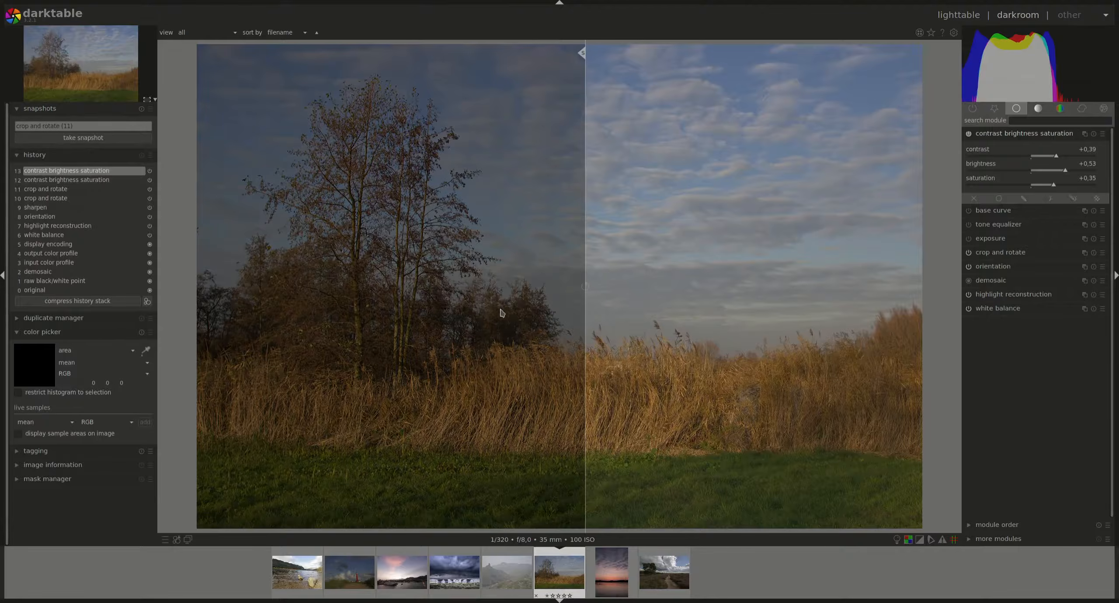
{"action": "left_click", "coordinate": [584, 286]}
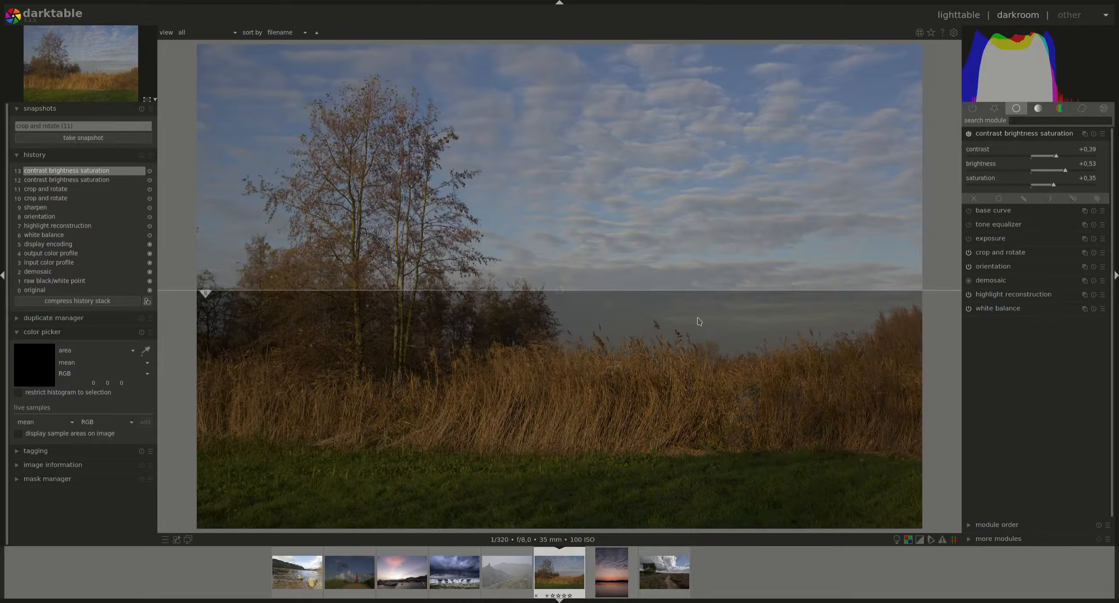
{"action": "left_click", "coordinate": [560, 291]}
{"action": "left_click_drag", "start_coordinate": [564, 310], "coordinate": [565, 344]}
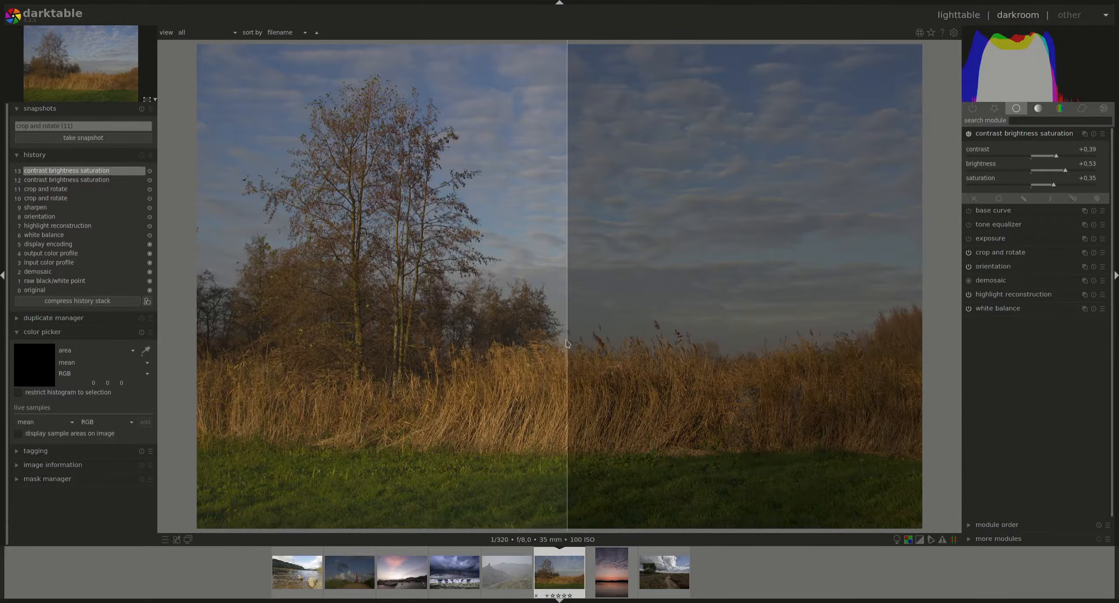